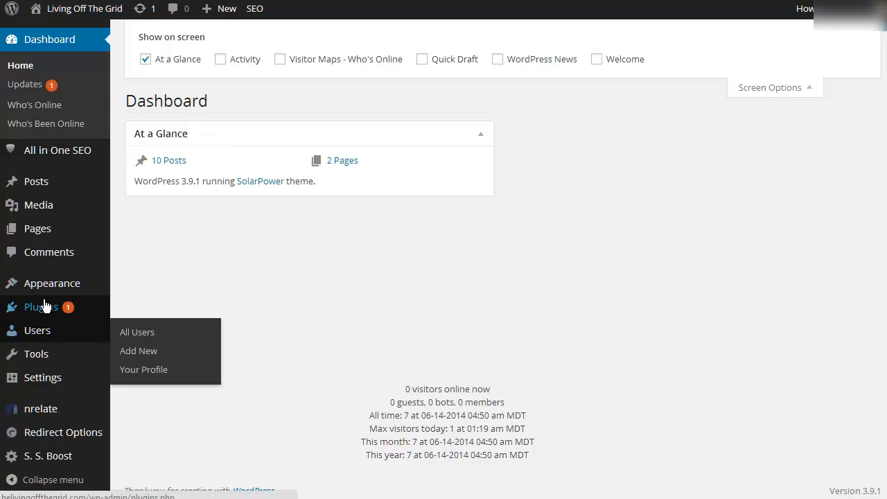
- Search the plugin directory for "backup" to add a new plugin
mouse_move(47, 309)
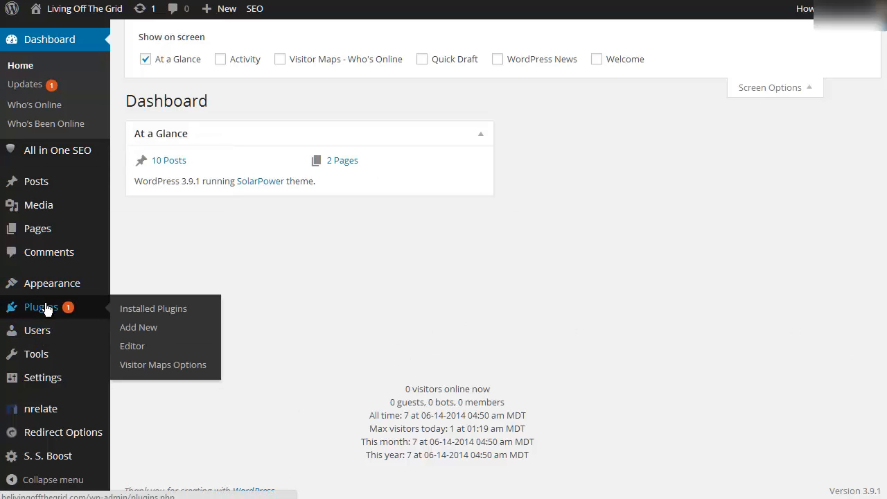
left_click(148, 337)
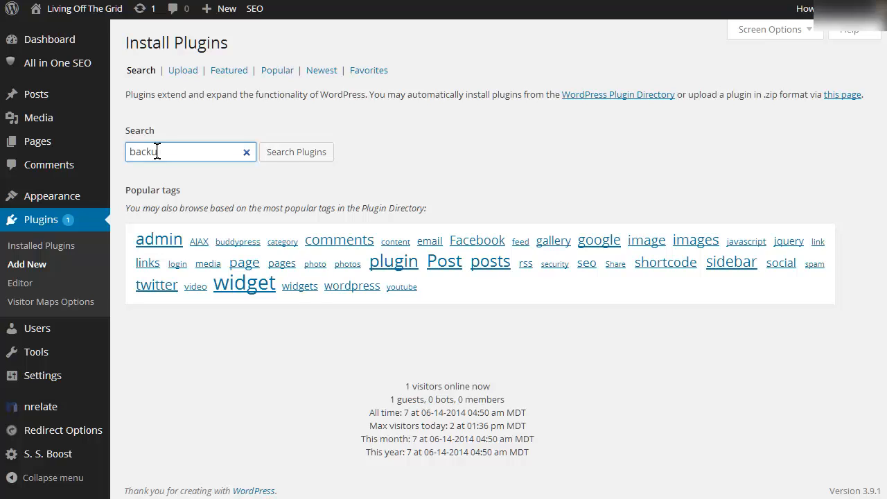
type("backup")
key("Return")
- Install and activate the UpdraftPlus Backup and Restoration for WordPress plugin
scroll(285, 246, "down", 3)
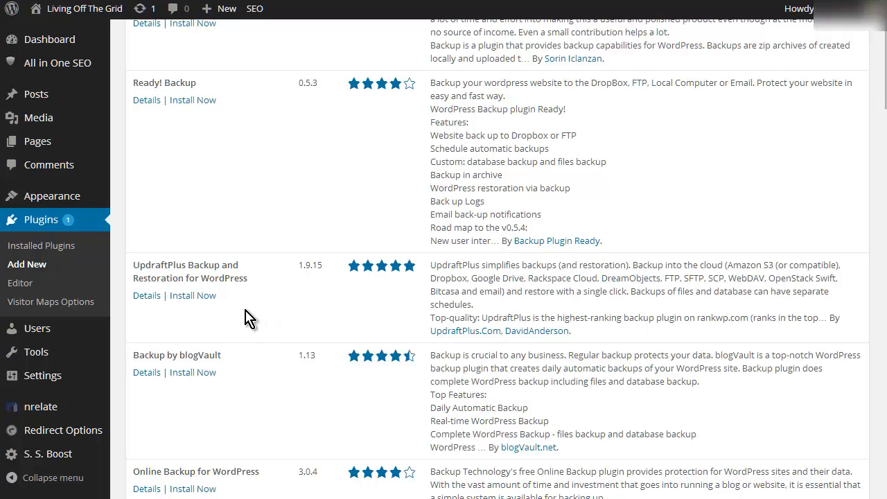
left_click(197, 295)
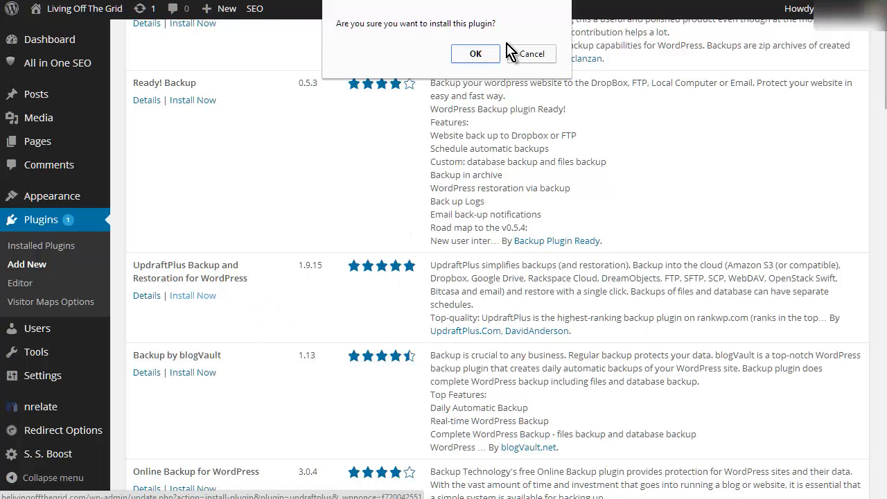
left_click(476, 54)
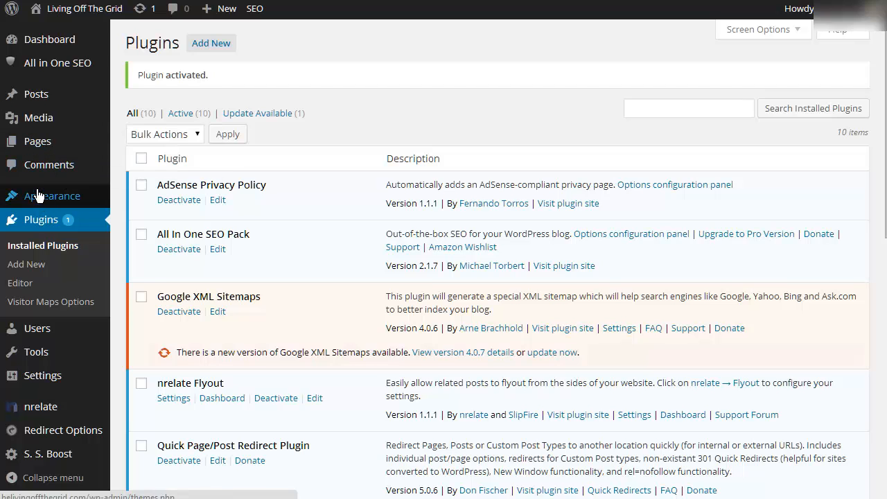
- Open the UpdraftPlus Backups page and bring up its backup contents and schedule settings
scroll(69, 268, "down", 2)
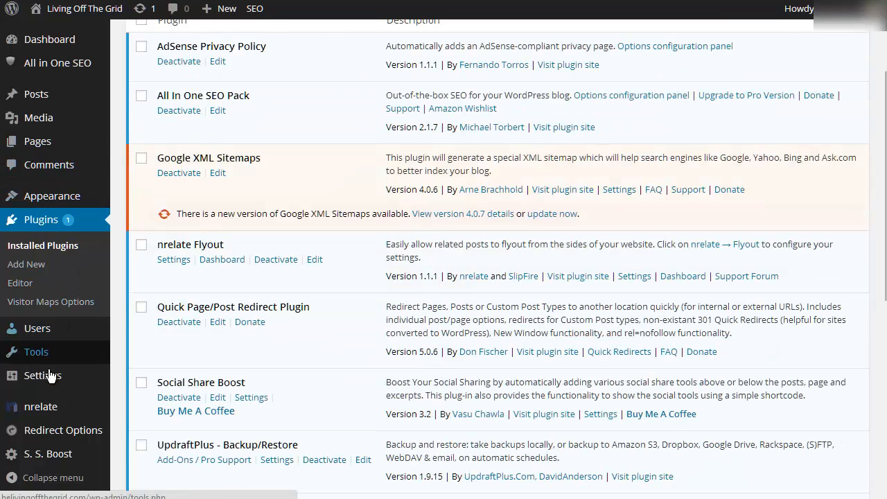
mouse_move(48, 383)
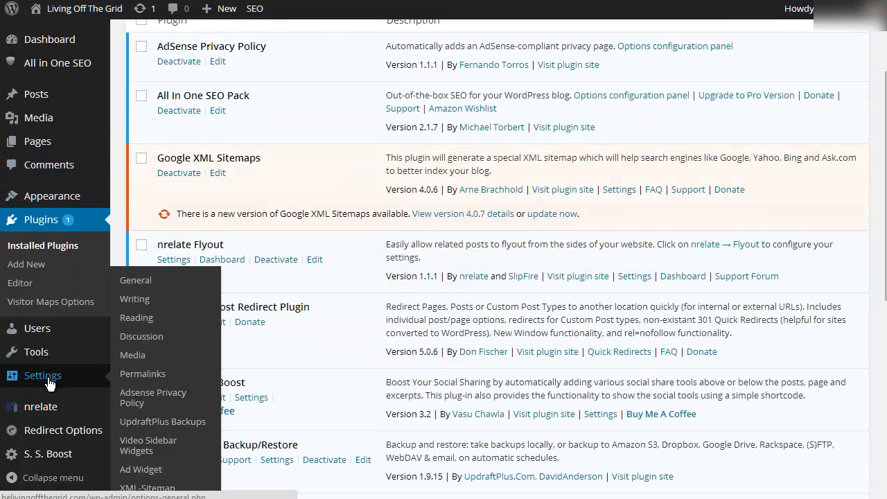
left_click(169, 422)
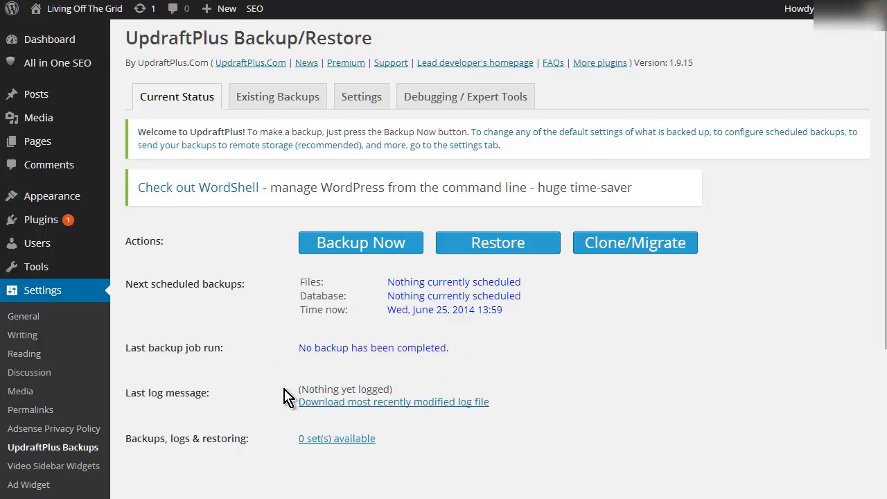
scroll(255, 414, "down", 1)
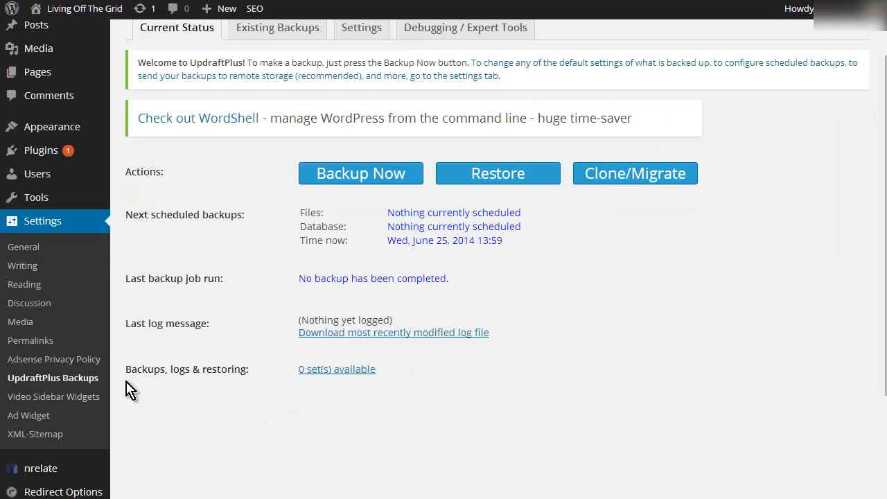
scroll(294, 386, "up", 1)
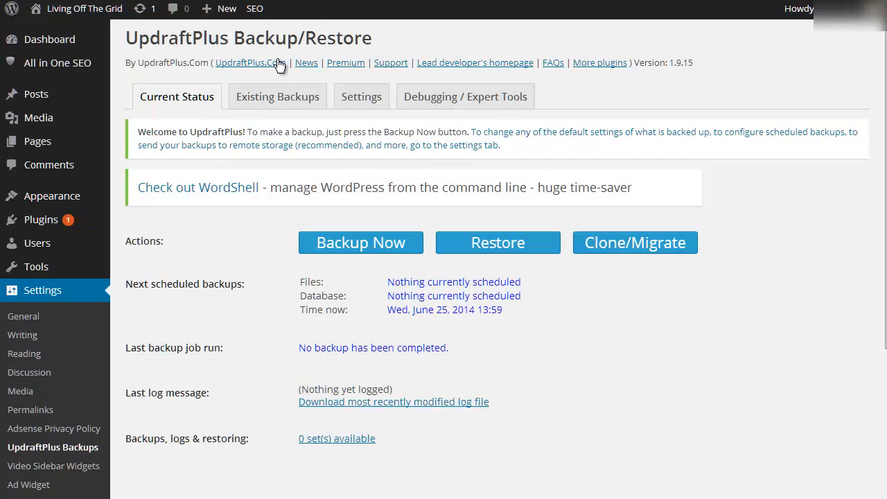
left_click(371, 100)
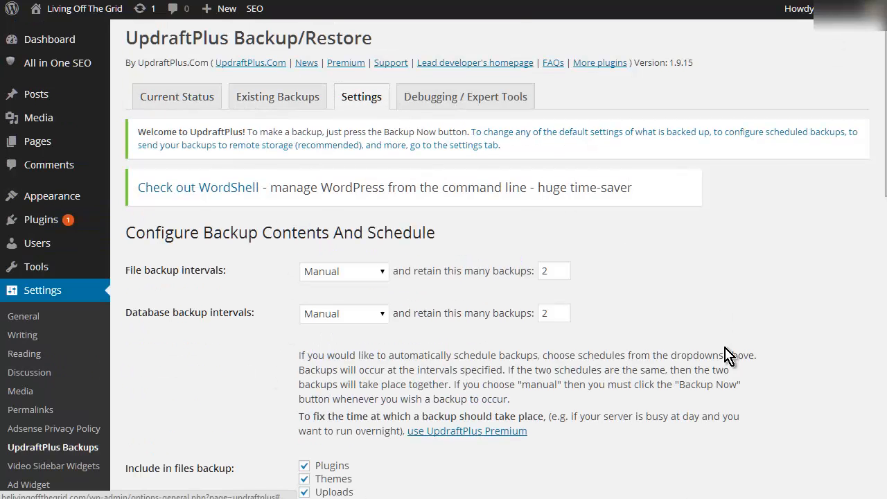
- Set the file backup interval to Weekly and the database backup interval to Daily
scroll(228, 139, "down", 2)
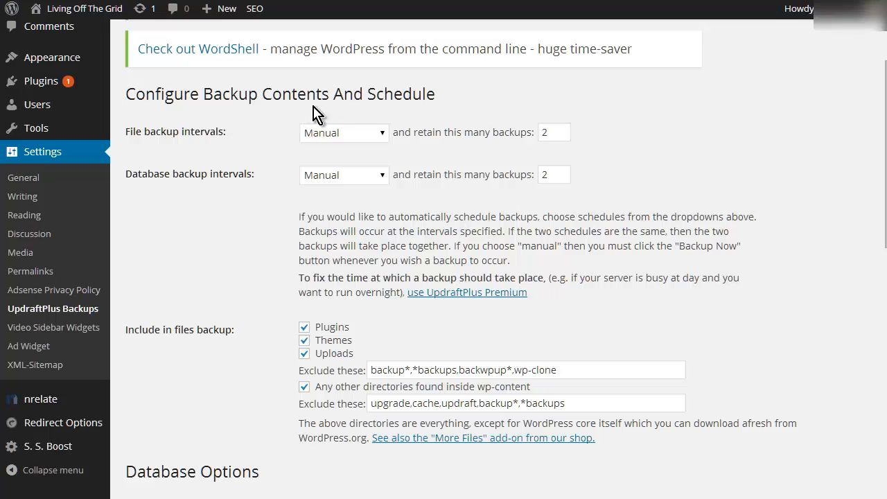
left_click(384, 135)
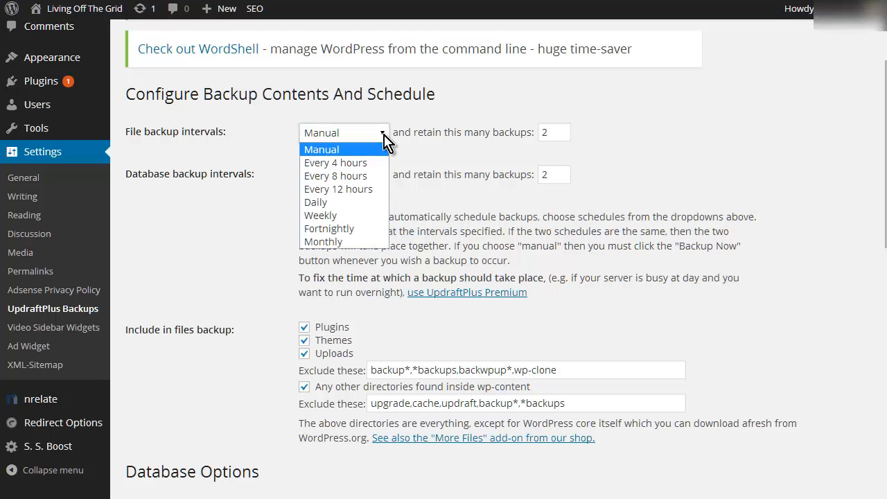
left_click(362, 216)
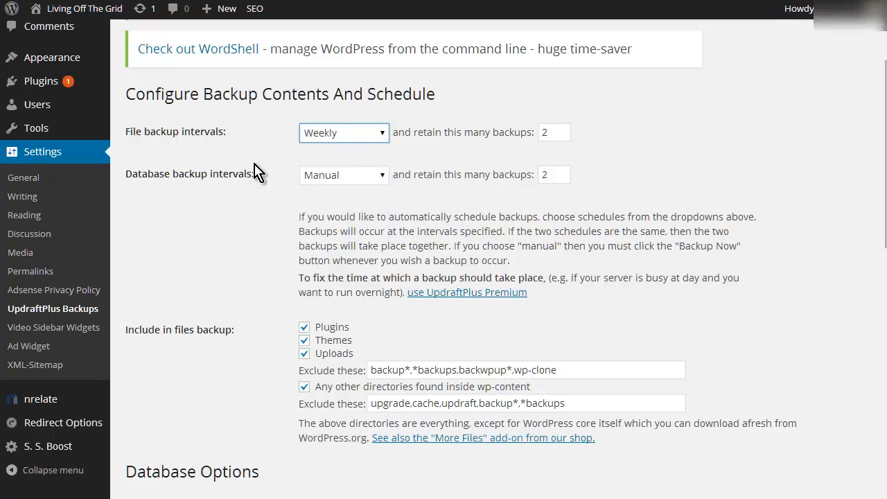
left_click(382, 182)
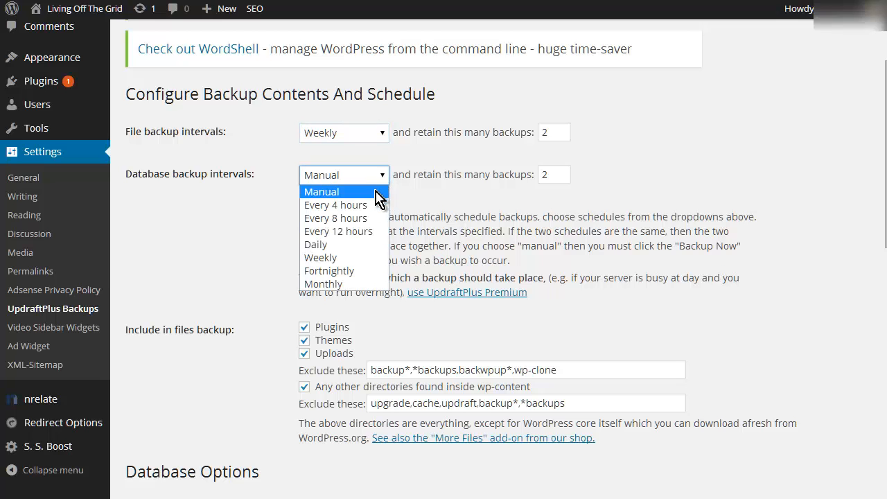
left_click(354, 244)
left_click(240, 219)
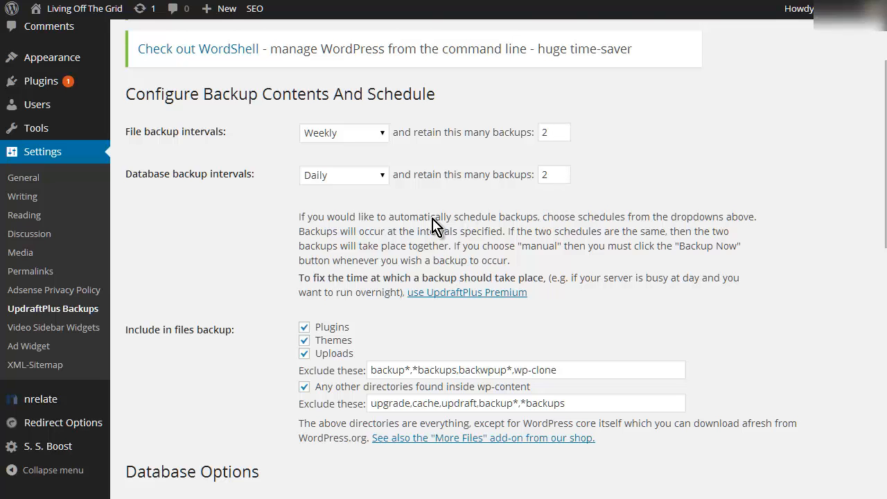
- Review the files, database and reporting options, and choose Email as the remote storage for backups
scroll(228, 234, "down", 1)
scroll(273, 194, "down", 1)
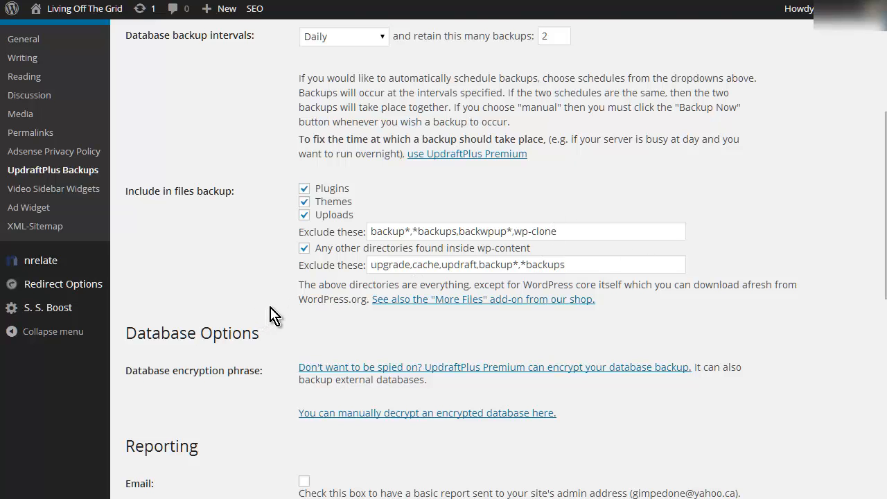
scroll(275, 315, "down", 1)
scroll(276, 315, "down", 1)
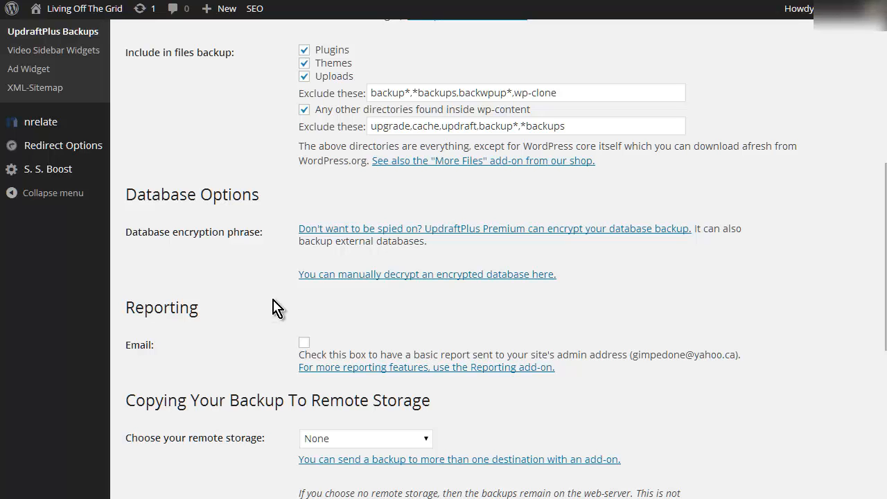
scroll(264, 261, "down", 2)
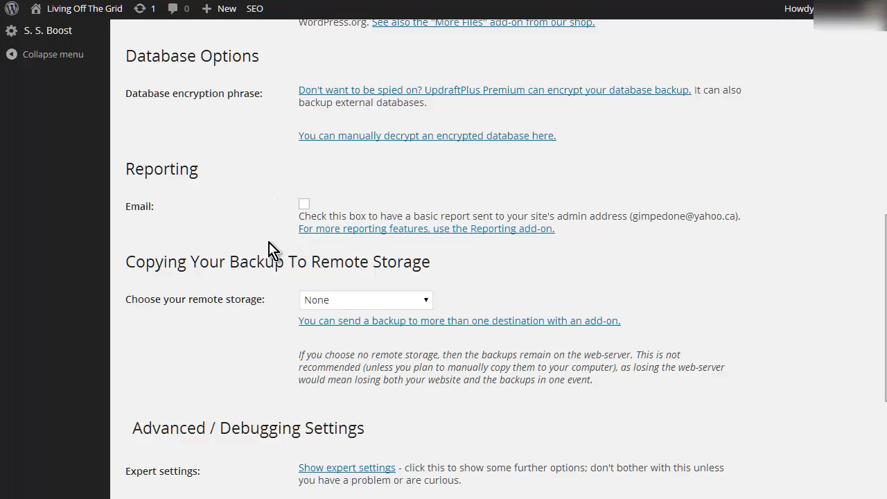
scroll(266, 286, "down", 1)
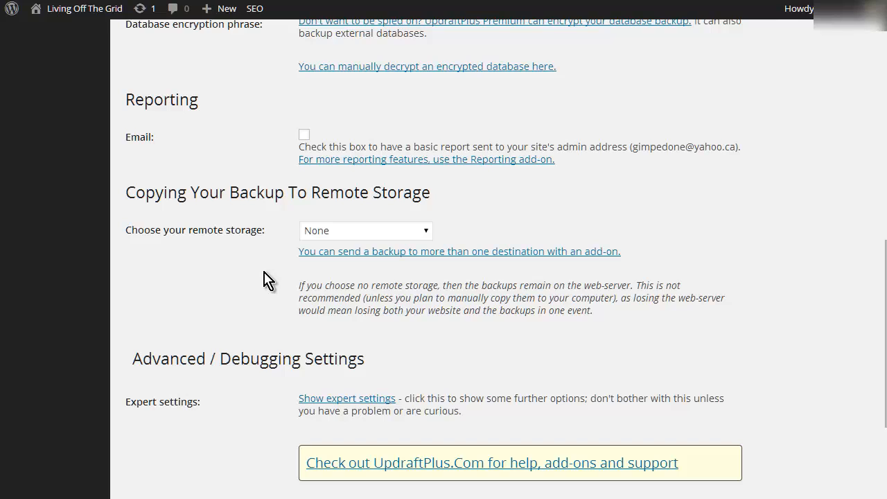
left_click(426, 232)
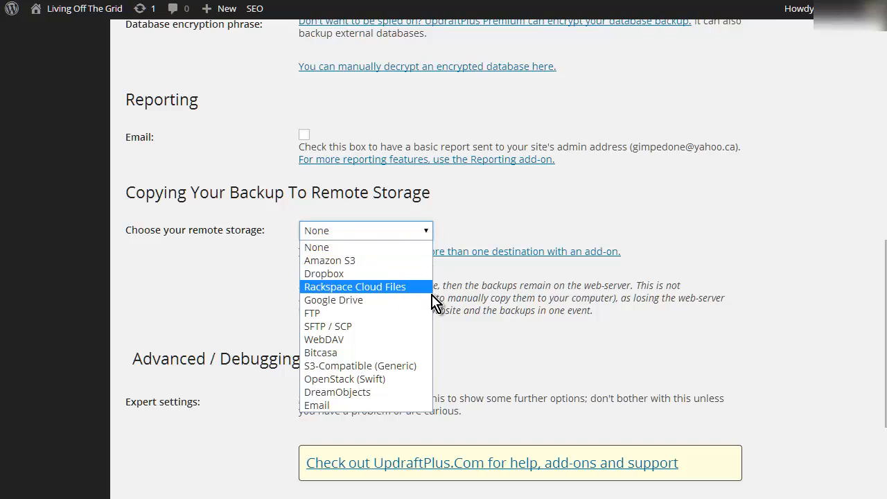
left_click(374, 405)
left_click(253, 256)
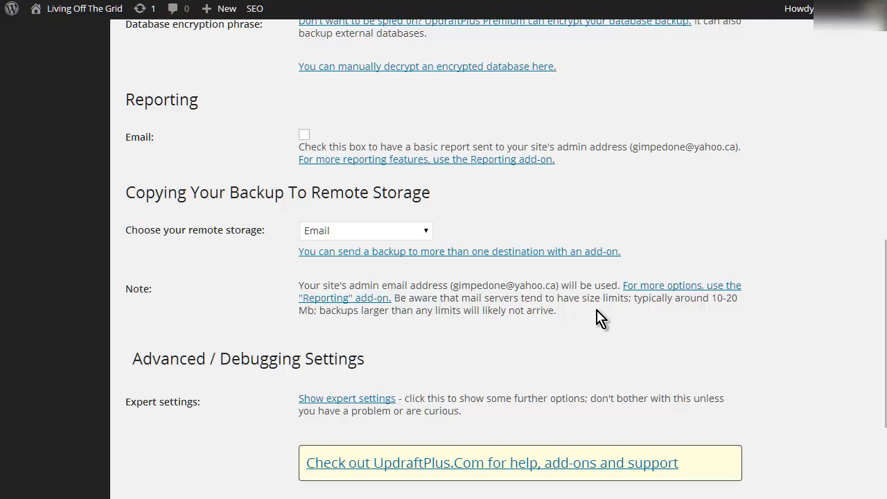
- Save the changed UpdraftPlus backup settings
scroll(257, 384, "down", 1)
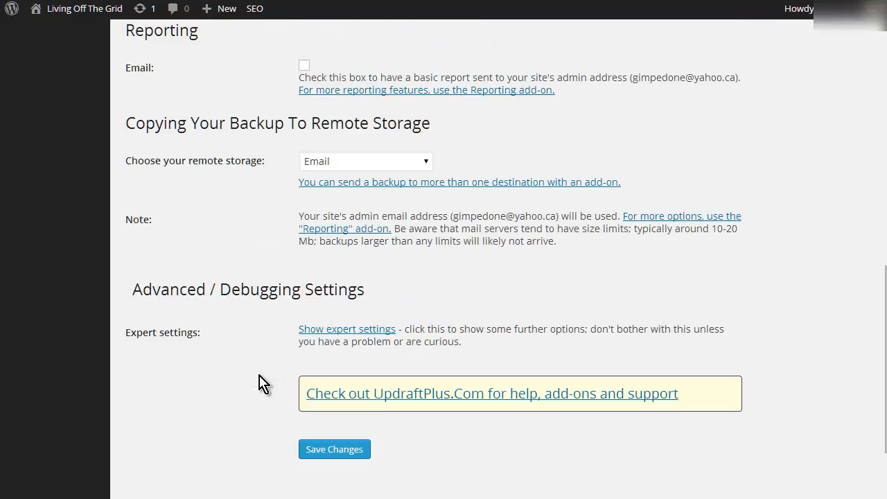
scroll(258, 380, "down", 1)
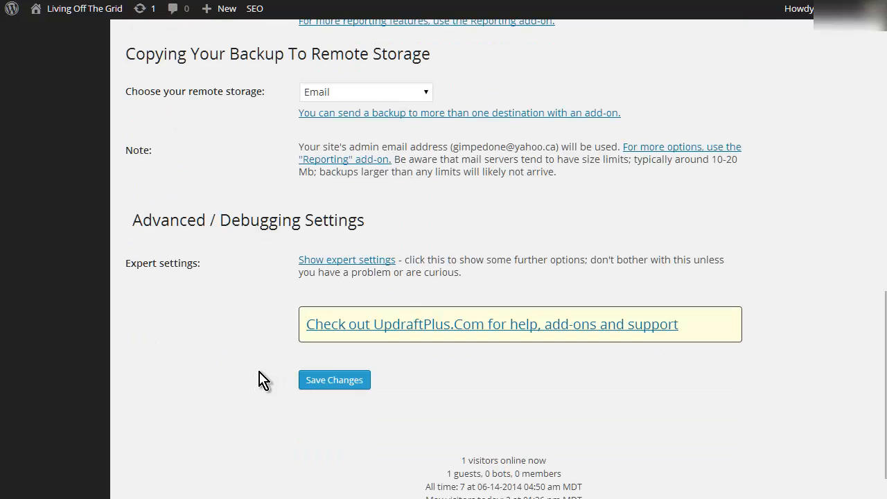
left_click(352, 382)
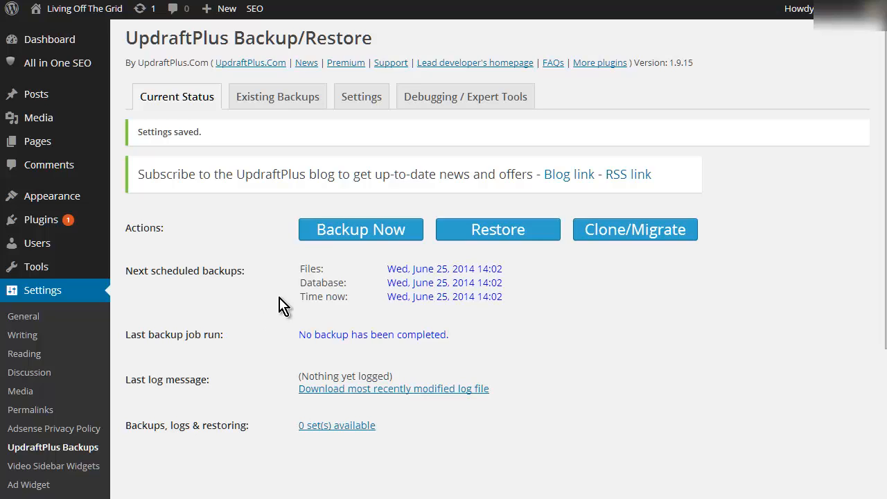
- Run a one-time backup without excluding the database, files or remote storage, and follow its progress
left_click(357, 229)
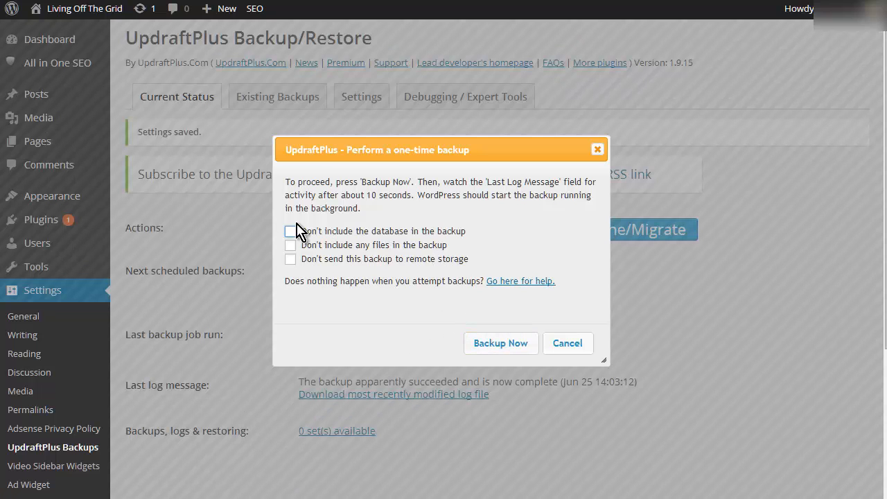
left_click(505, 344)
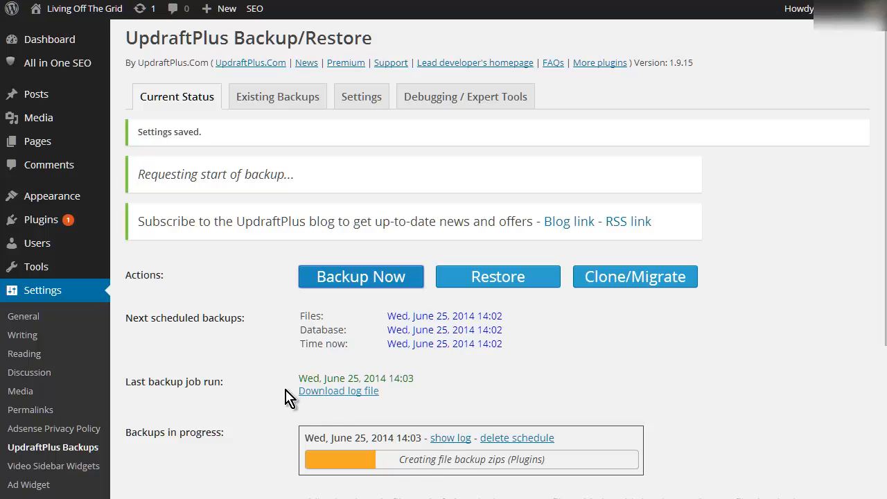
scroll(596, 337, "down", 1)
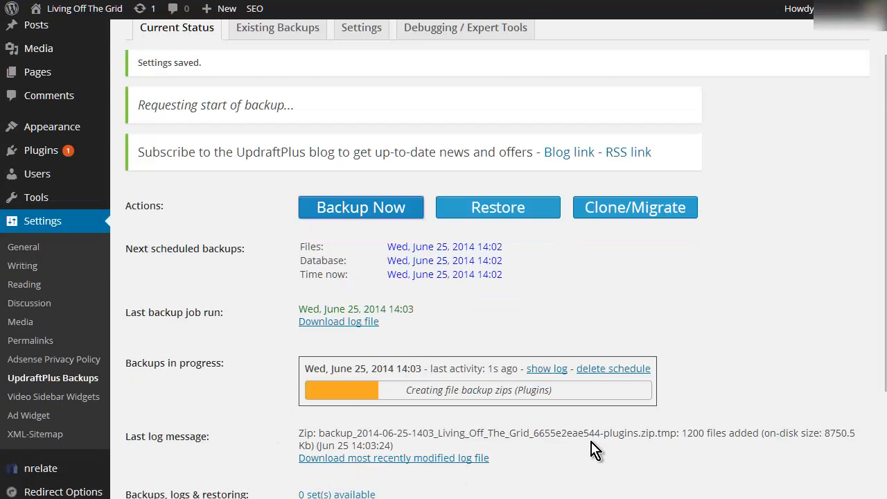
scroll(594, 416, "down", 1)
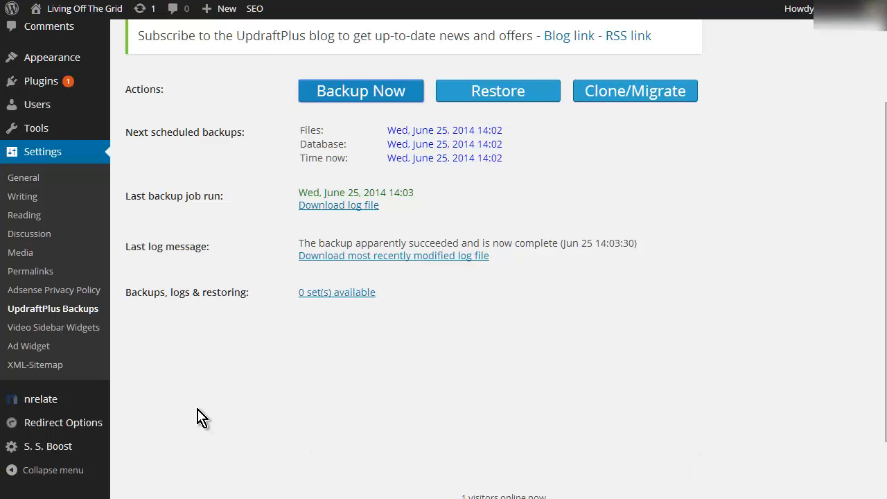
scroll(196, 416, "up", 2)
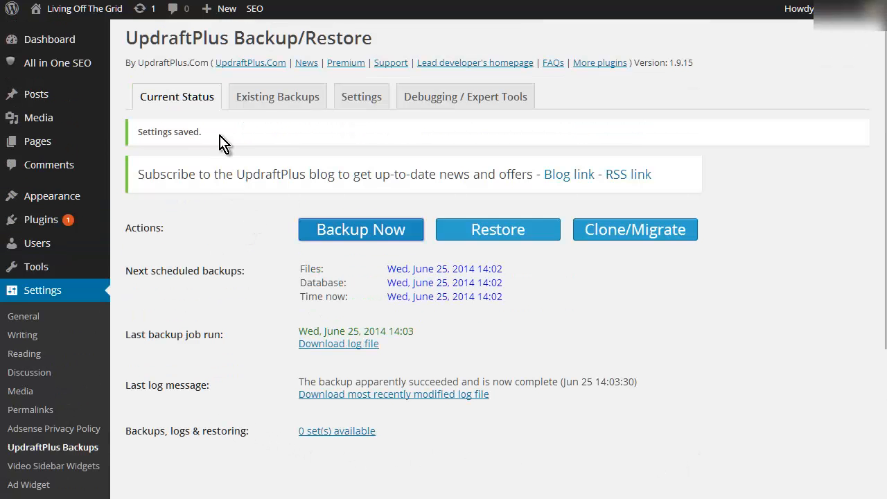
left_click(278, 96)
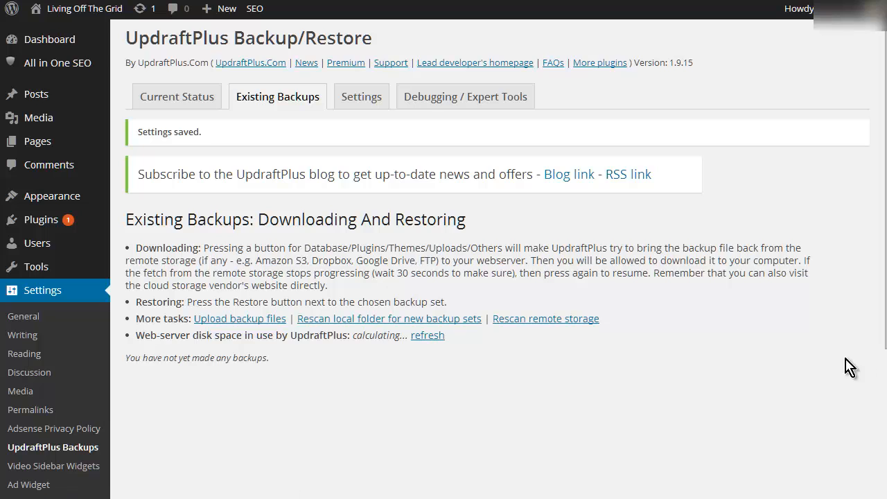
scroll(637, 368, "down", 2)
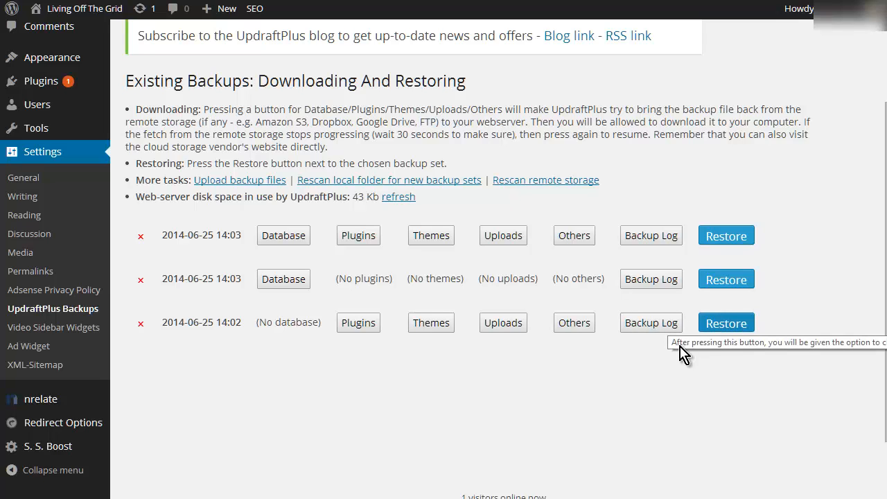
left_click(646, 236)
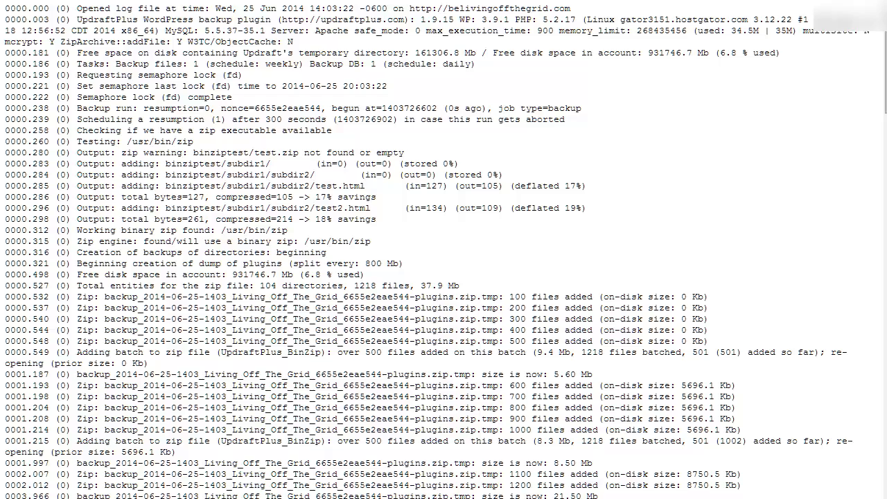
scroll(242, 224, "down", 20)
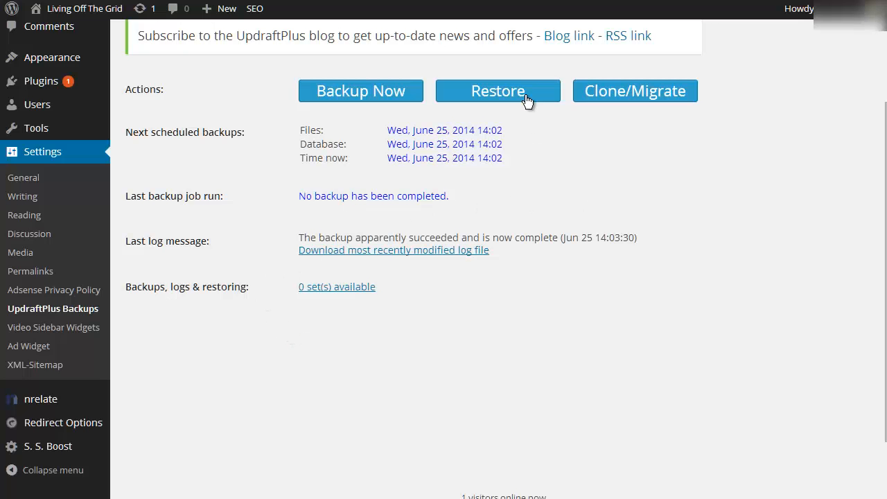
left_click(521, 97)
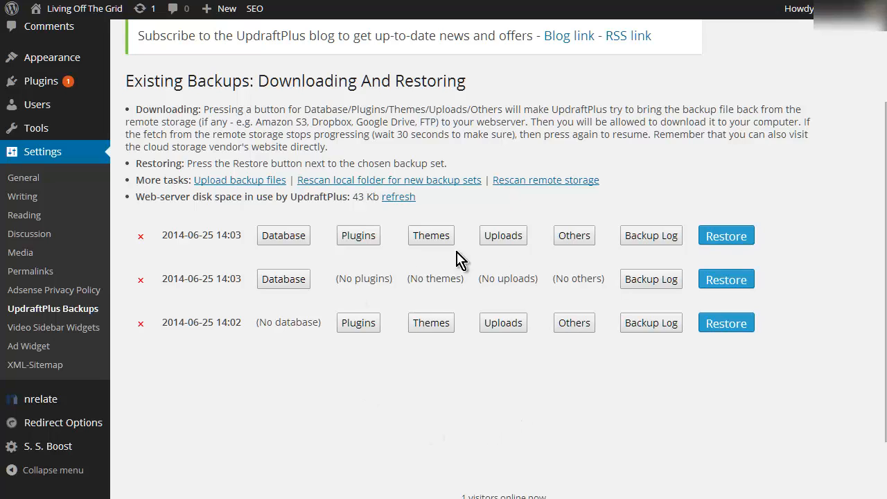
left_click(721, 239)
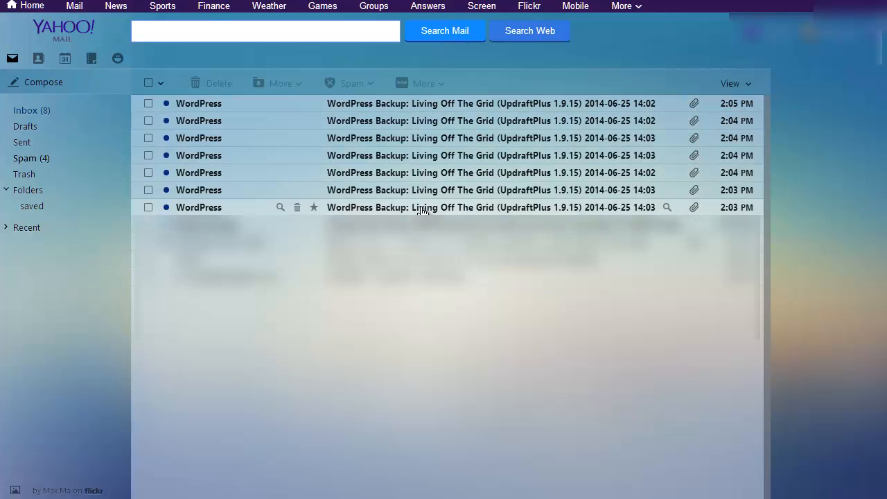
left_click(399, 209)
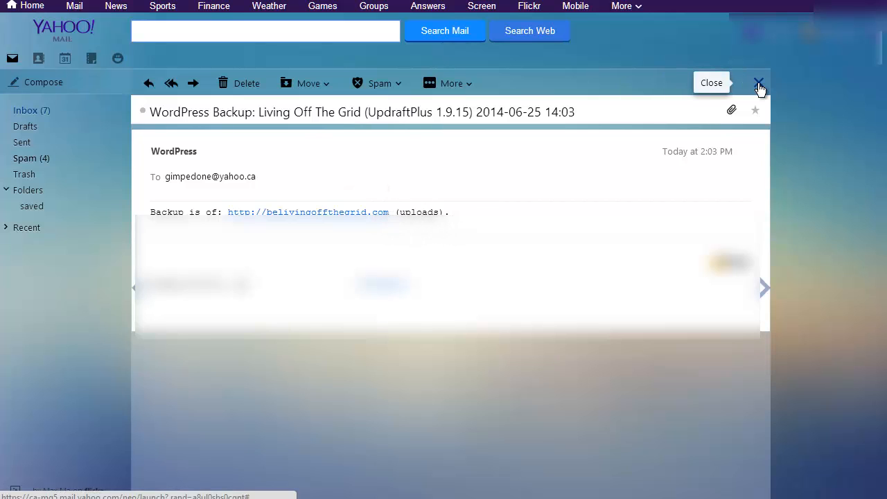
left_click(759, 86)
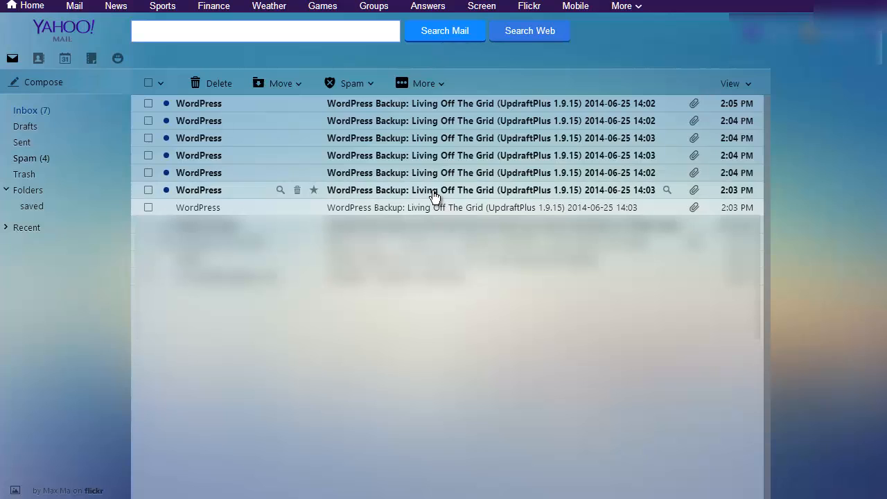
left_click(435, 197)
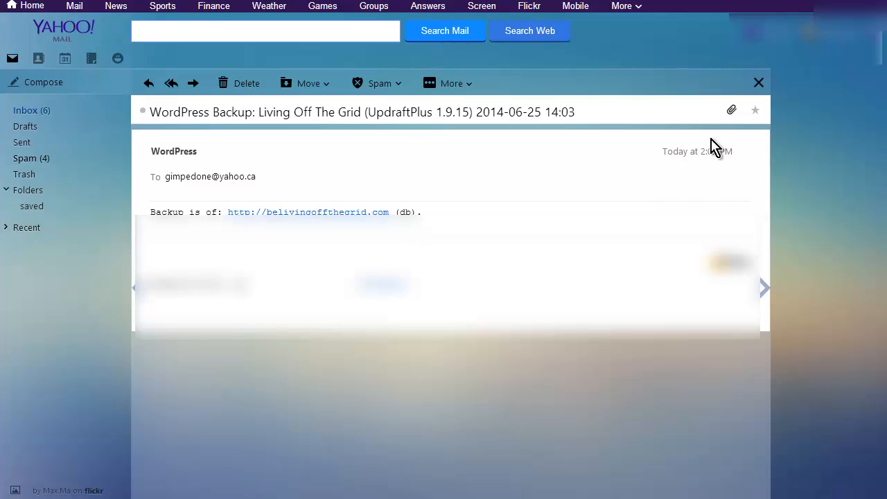
left_click(759, 83)
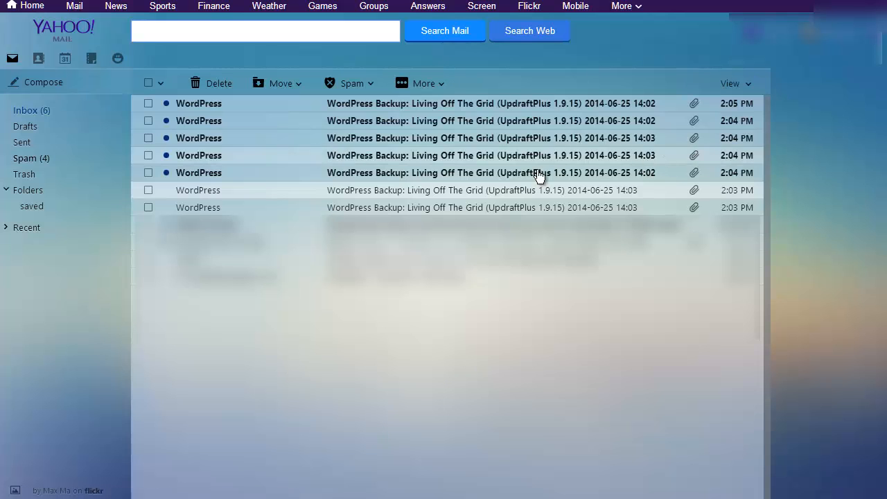
left_click(463, 179)
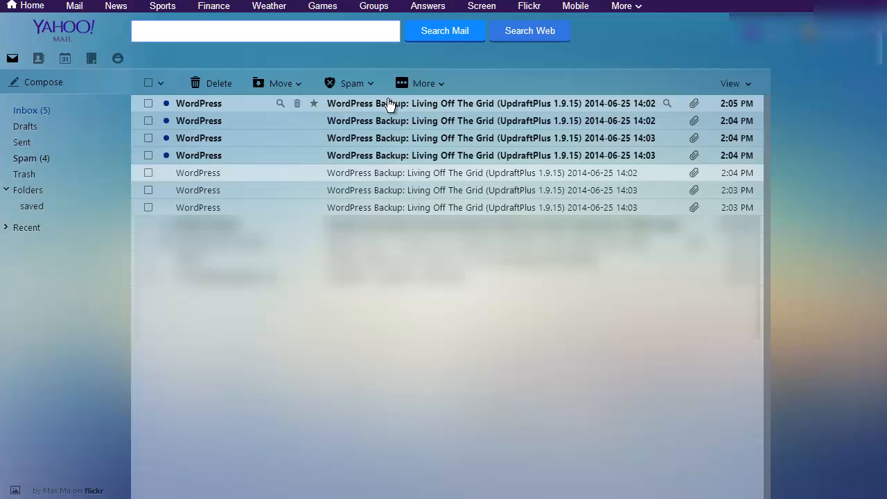
left_click(407, 105)
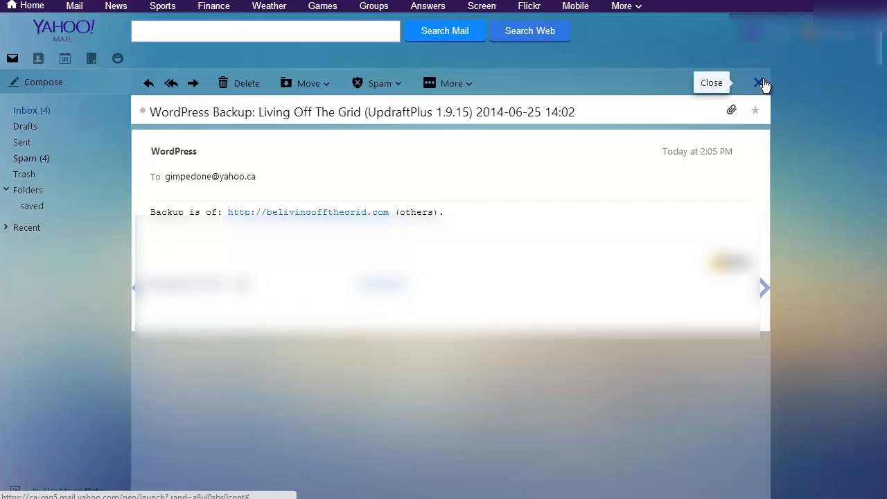
left_click(759, 83)
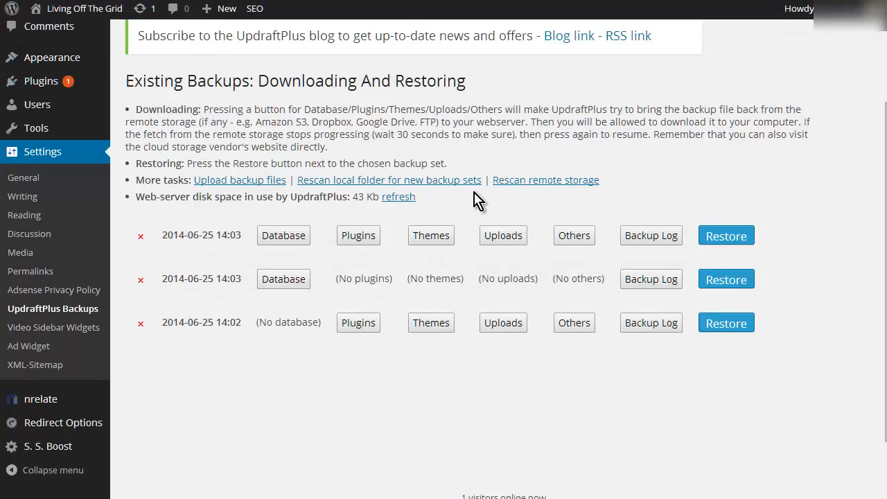
- In the UpdraftPlus backup settings, choose Dropbox as the remote storage
scroll(485, 199, "up", 3)
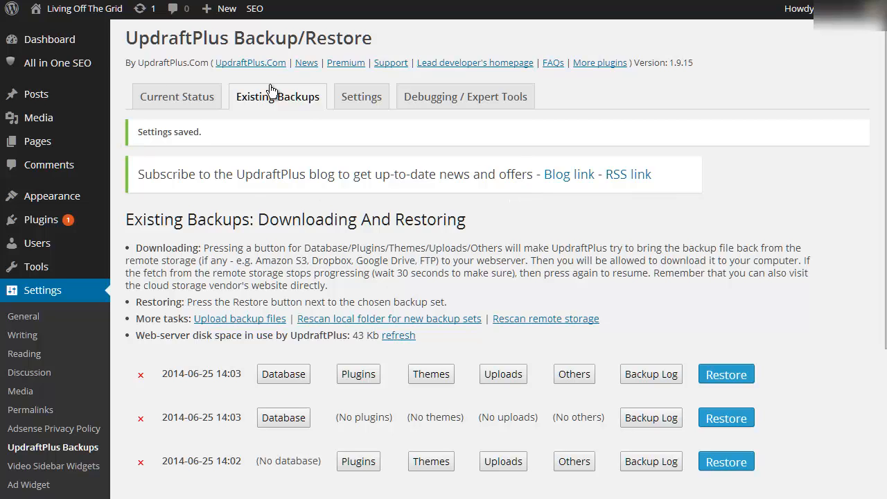
left_click(361, 96)
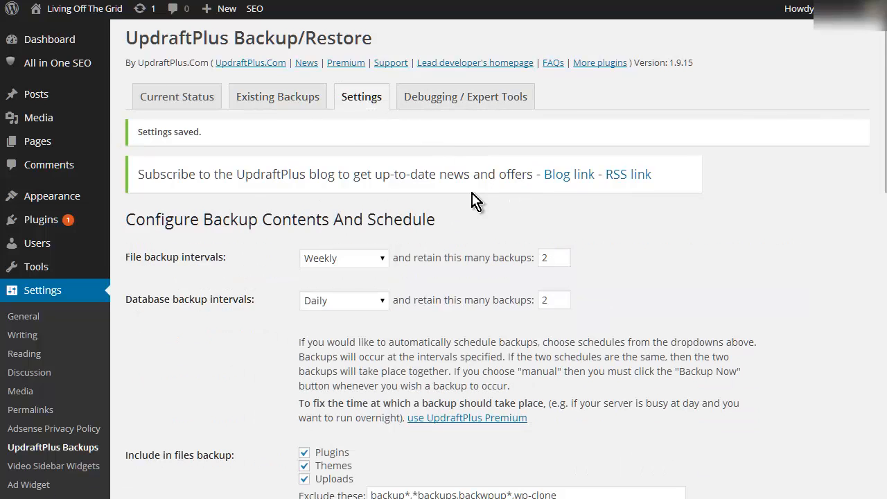
scroll(471, 194, "down", 5)
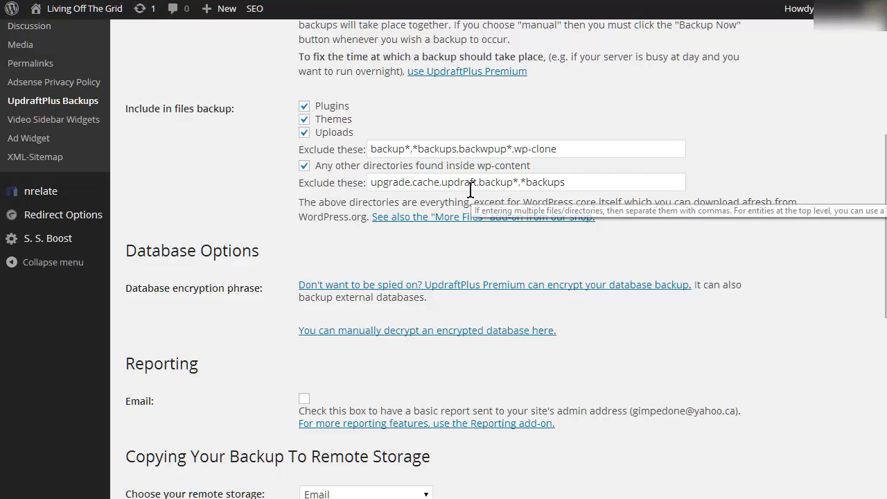
scroll(471, 194, "down", 3)
scroll(471, 198, "down", 1)
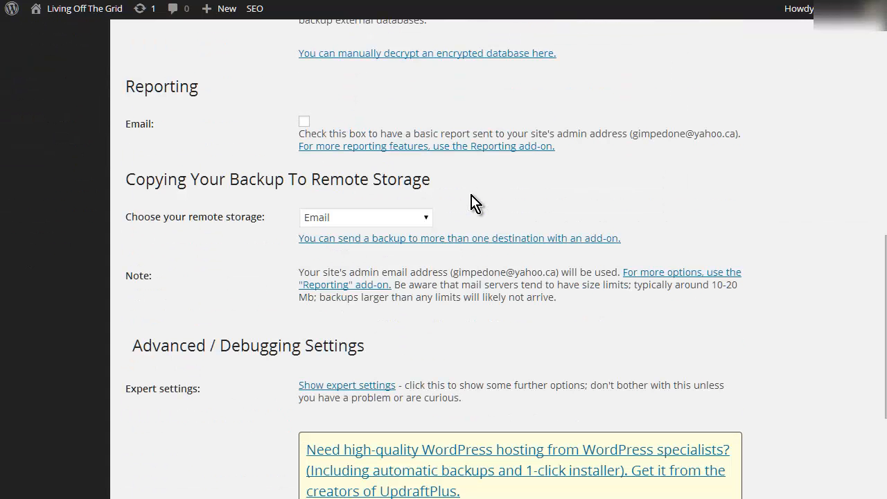
left_click(427, 219)
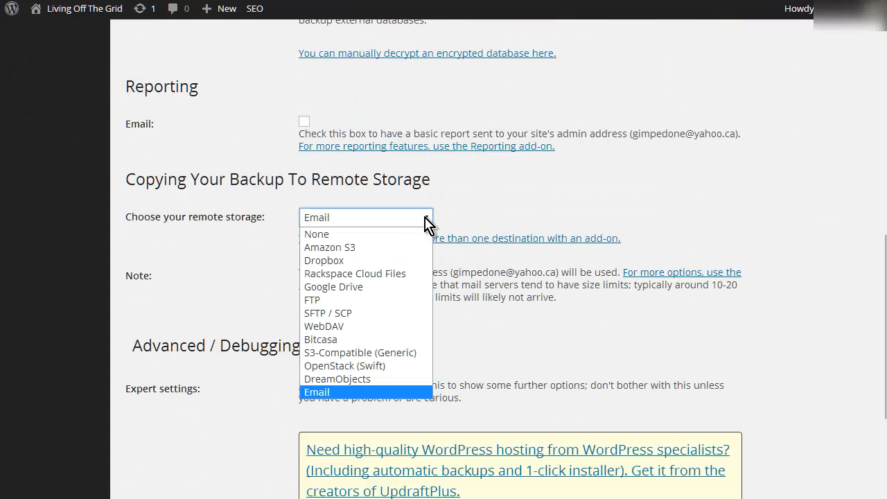
left_click(394, 260)
left_click(238, 281)
- Save the UpdraftPlus settings with the new remote storage choice
scroll(568, 267, "down", 2)
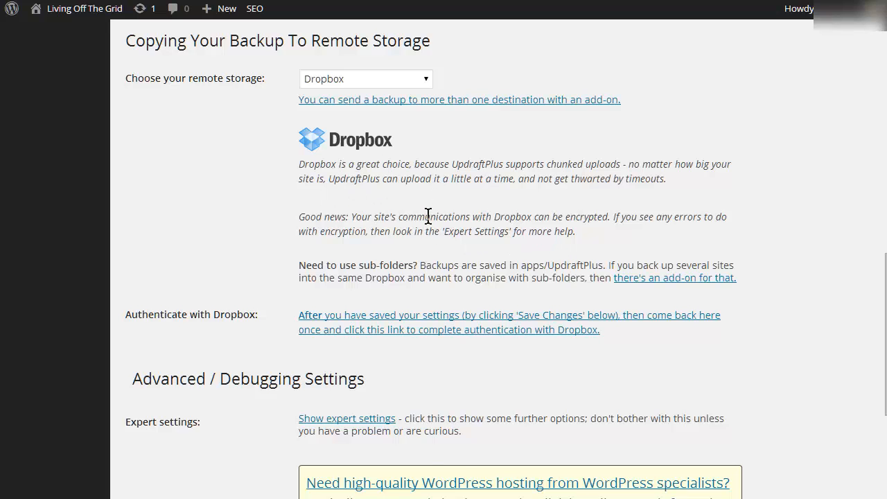
scroll(430, 208, "down", 2)
scroll(305, 204, "down", 1)
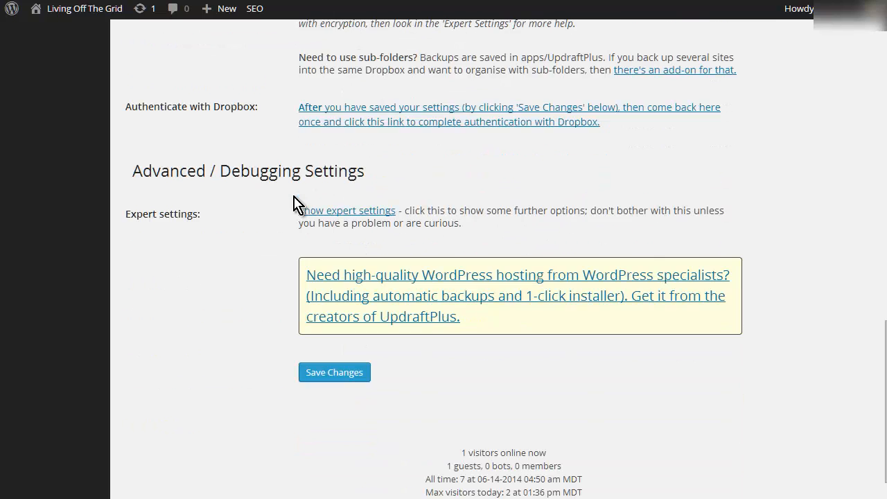
left_click(326, 342)
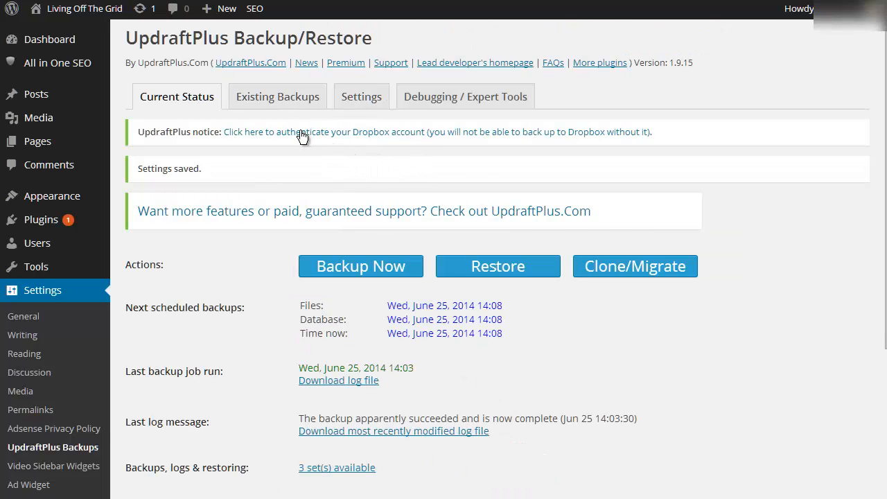
- Authenticate UpdraftPlus with Dropbox from the remote storage settings, signing in to the Dropbox account to link it
left_click(378, 103)
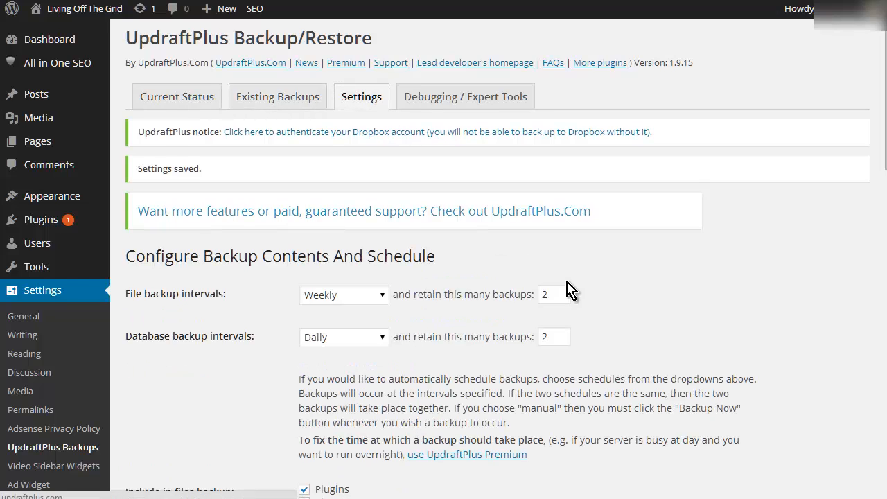
scroll(568, 284, "down", 4)
scroll(570, 275, "down", 5)
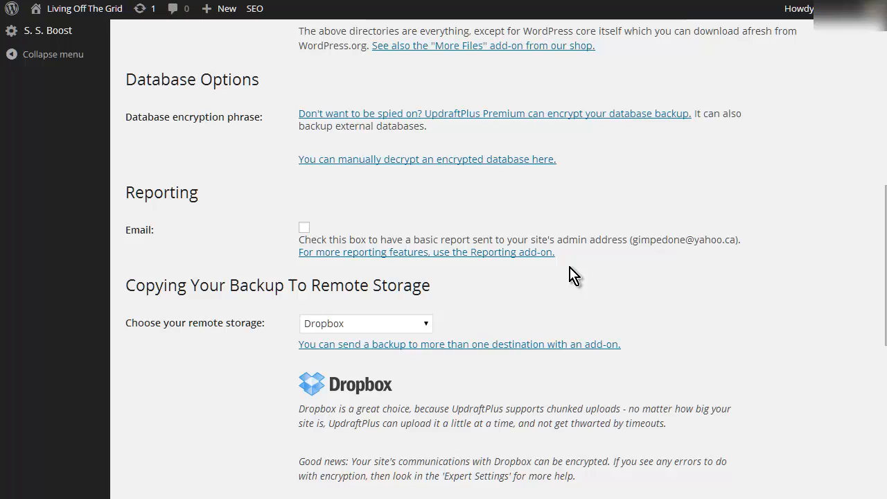
scroll(570, 274, "down", 1)
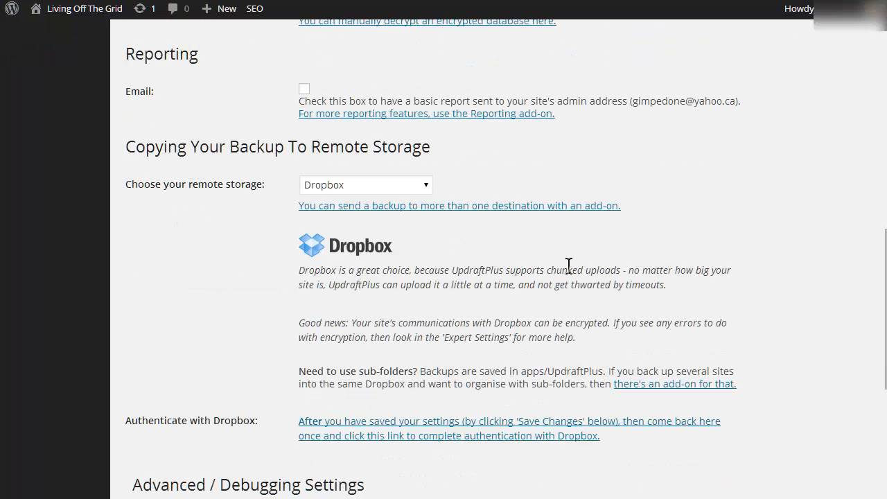
scroll(568, 265, "down", 2)
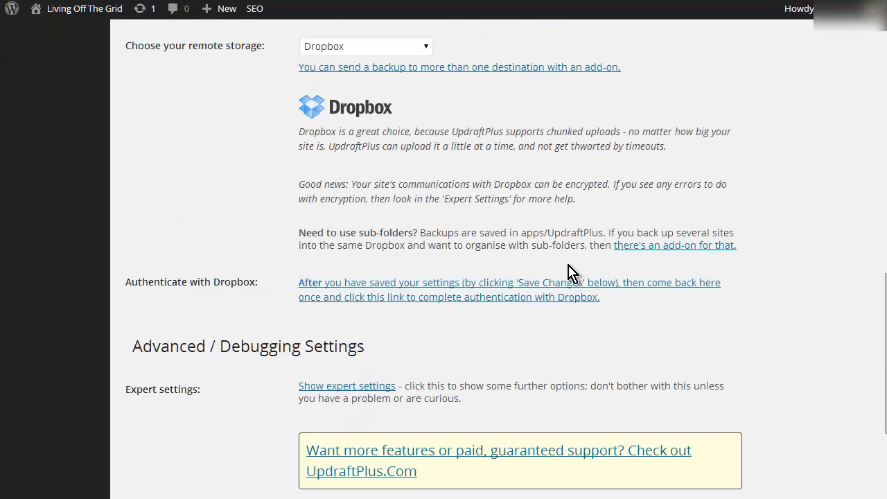
left_click(445, 297)
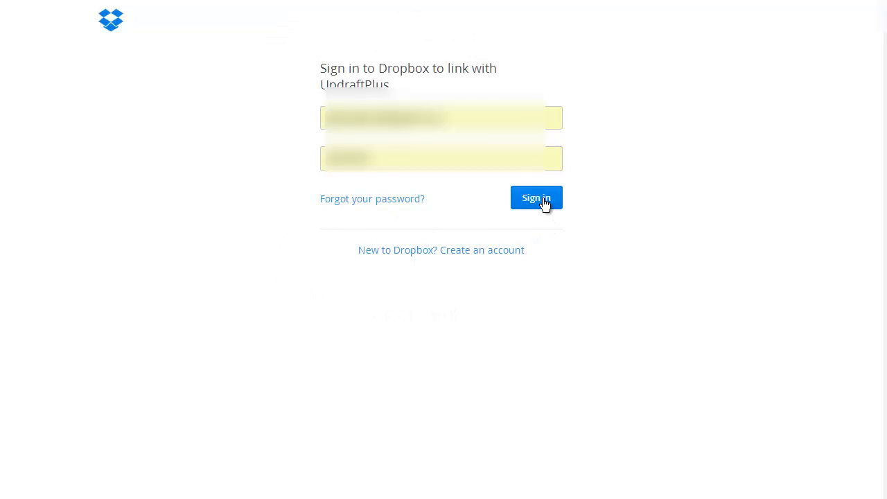
left_click(540, 199)
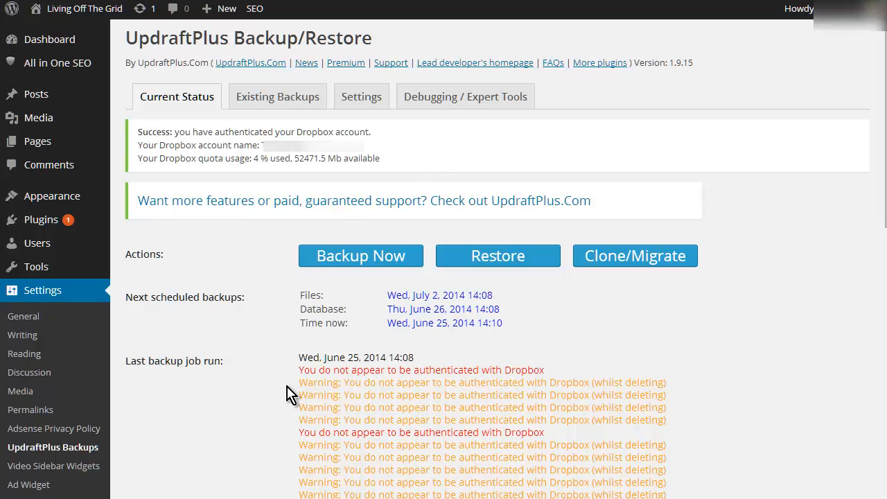
- Review the current backup status, and run a one-time backup that excludes files and is not sent to remote storage
scroll(506, 421, "down", 4)
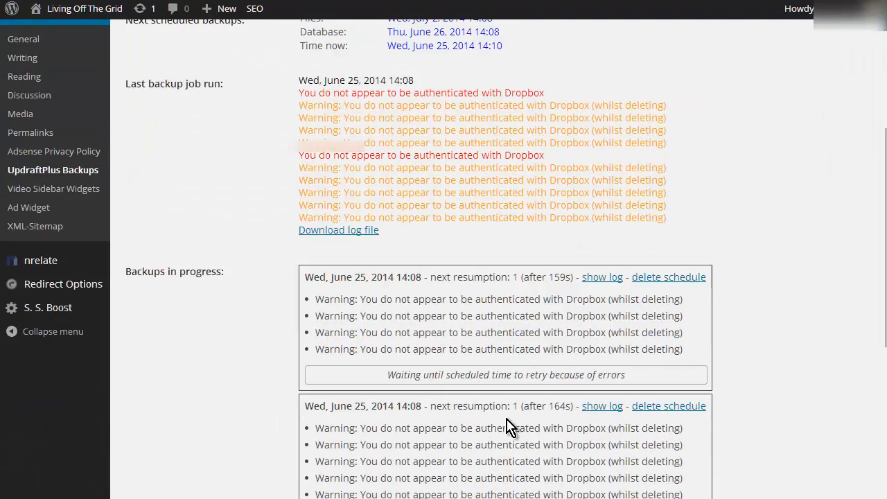
scroll(508, 423, "down", 5)
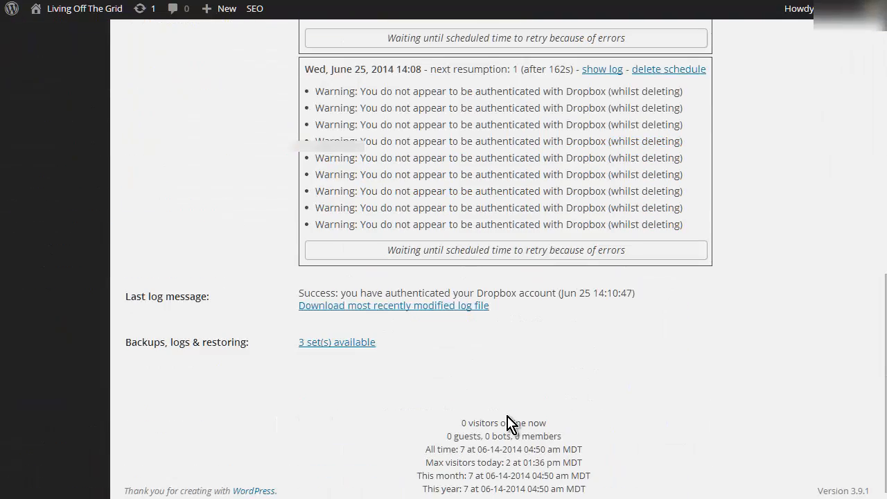
scroll(314, 406, "up", 9)
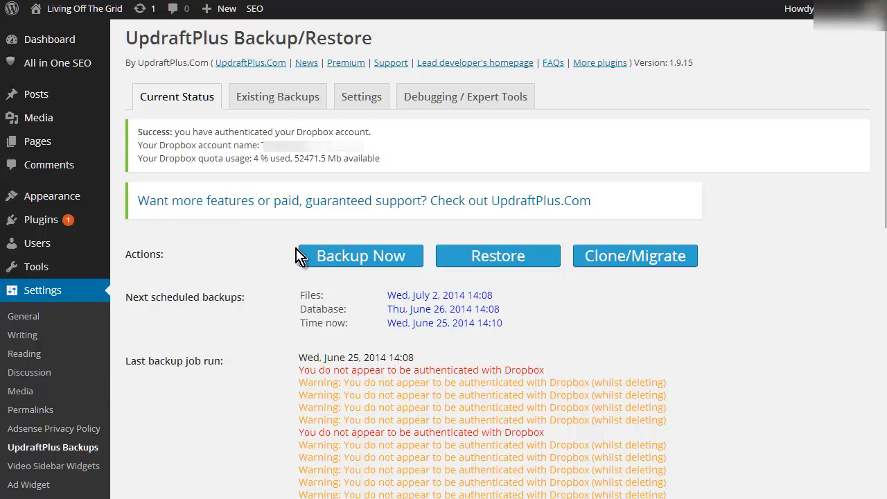
left_click(367, 263)
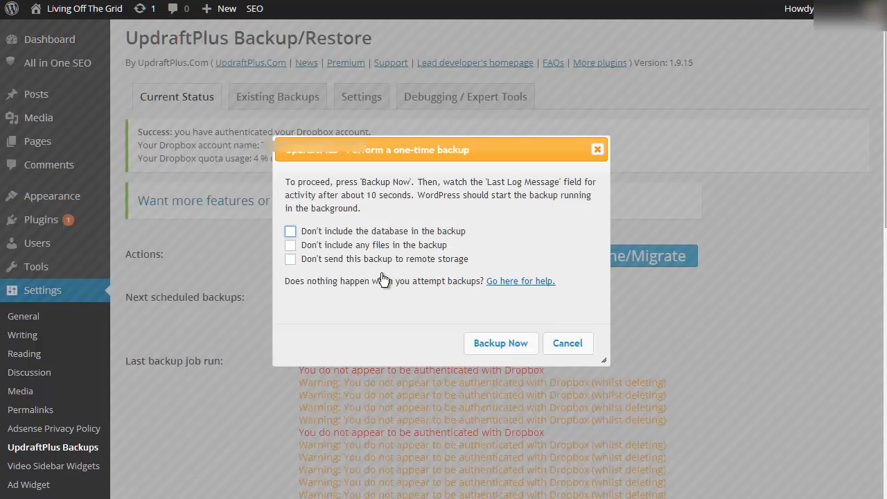
left_click(290, 245)
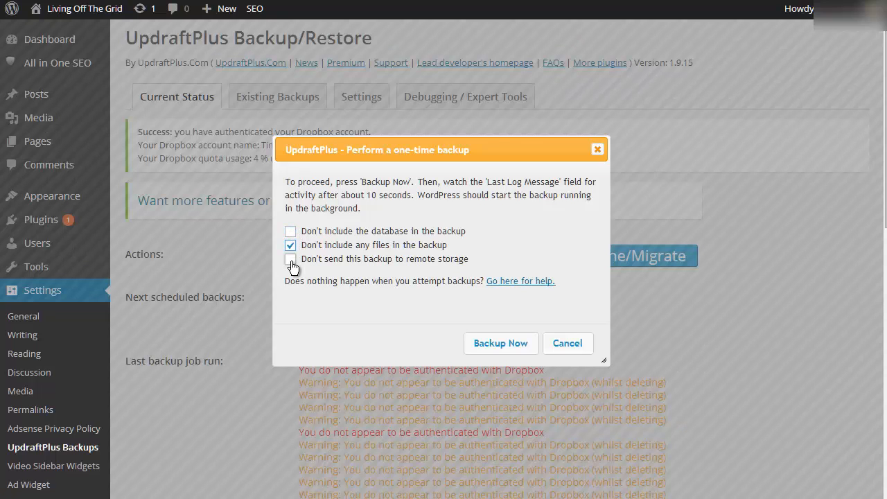
left_click(290, 259)
left_click(482, 341)
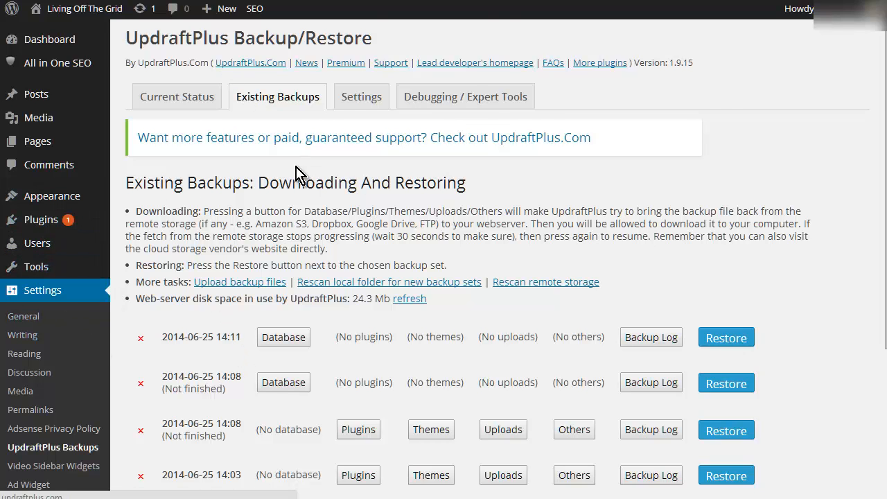
scroll(268, 139, "down", 3)
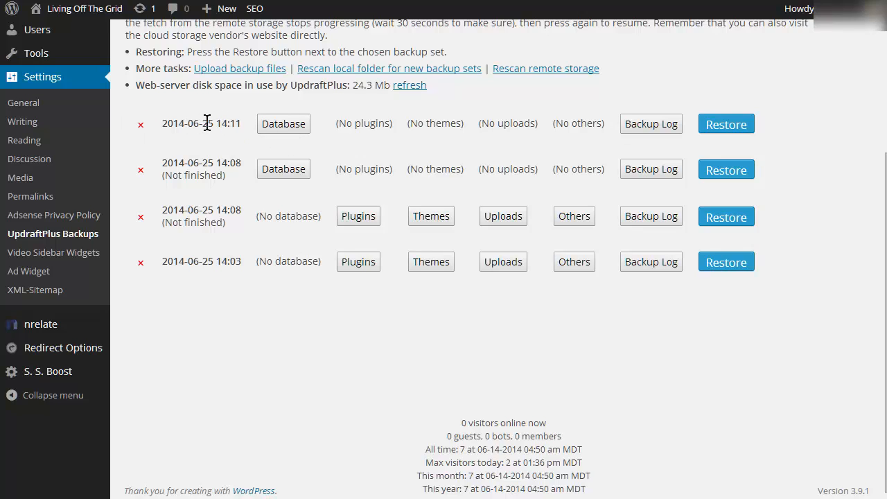
left_click(283, 124)
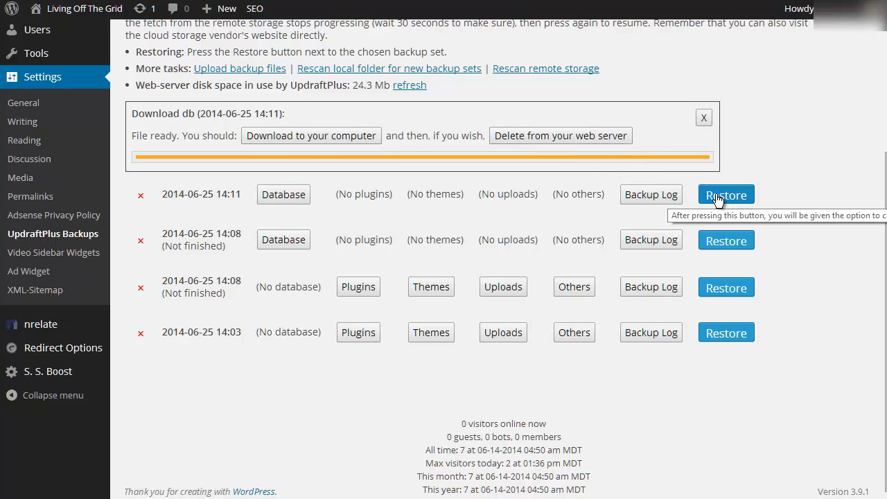
left_click(642, 201)
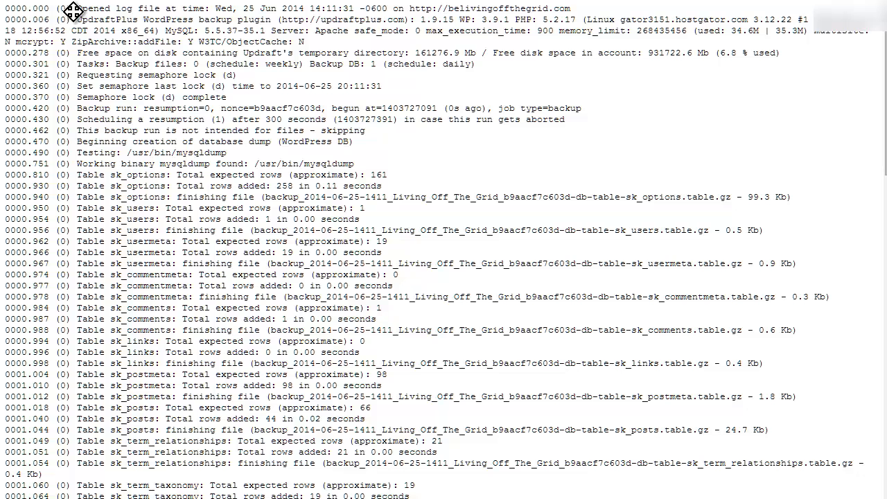
key("alt+Left")
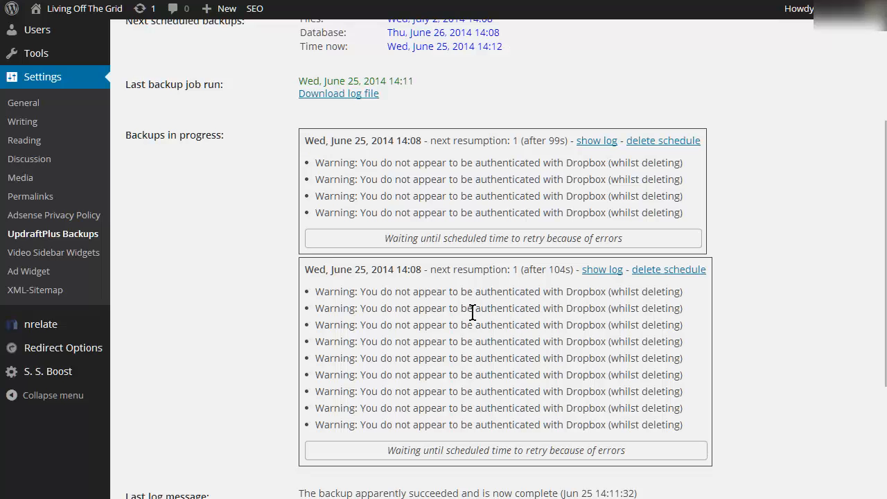
scroll(478, 315, "up", 3)
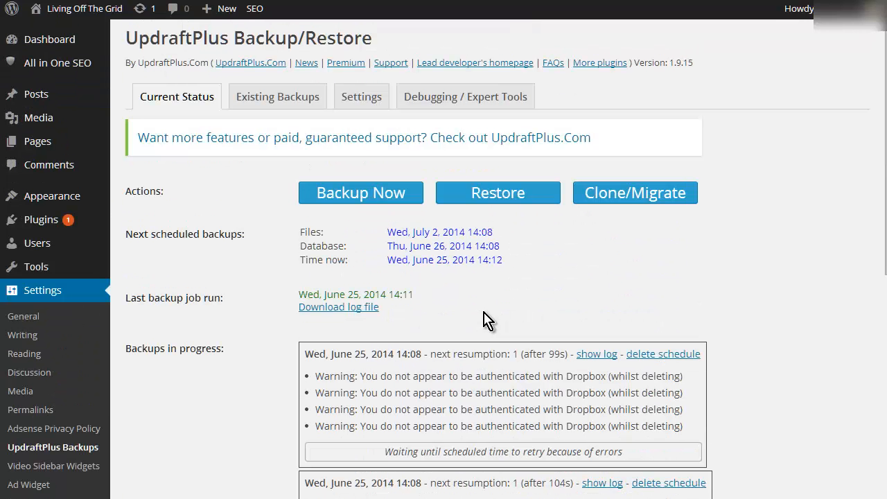